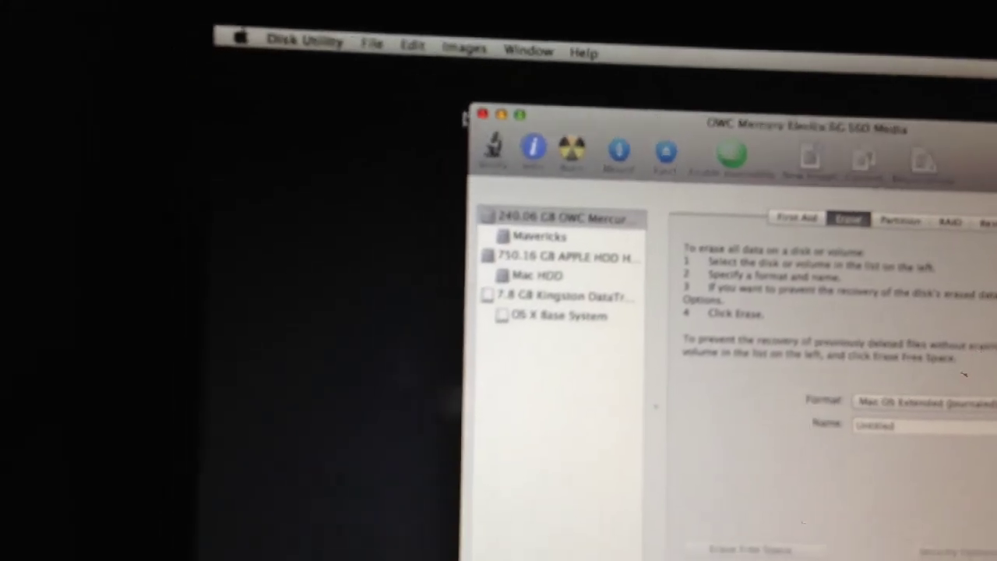
# Quit Disk Utility, accept the OS X license agreement and start installing OS X on the Mavericks disk.
pyautogui.press('super+q')
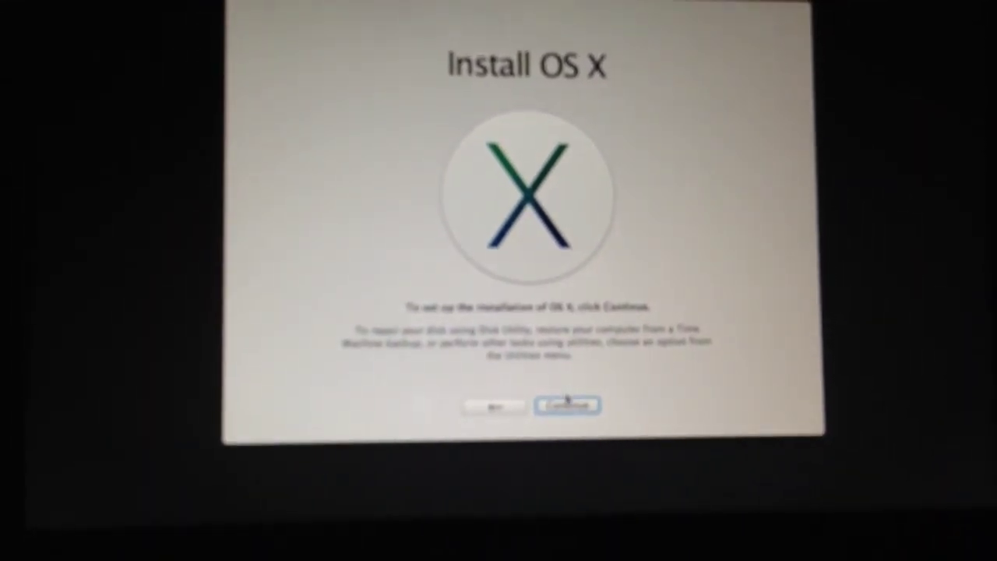
pyautogui.click(567, 404)
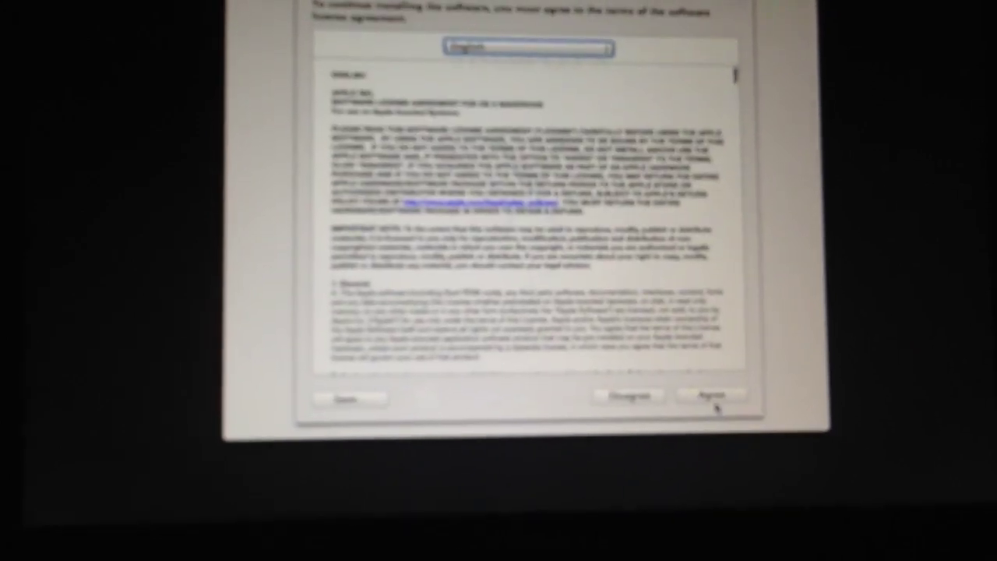
pyautogui.click(714, 400)
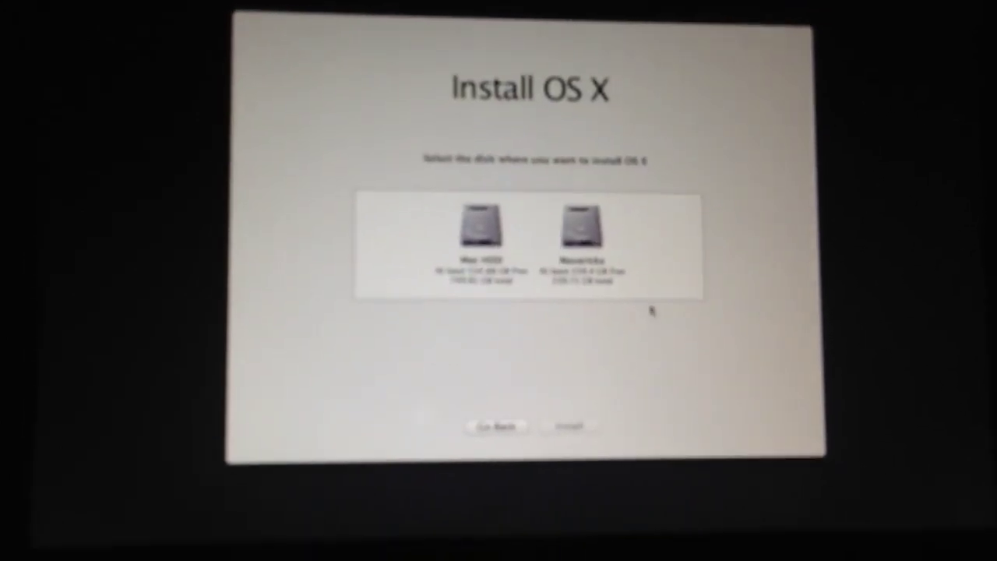
pyautogui.click(584, 244)
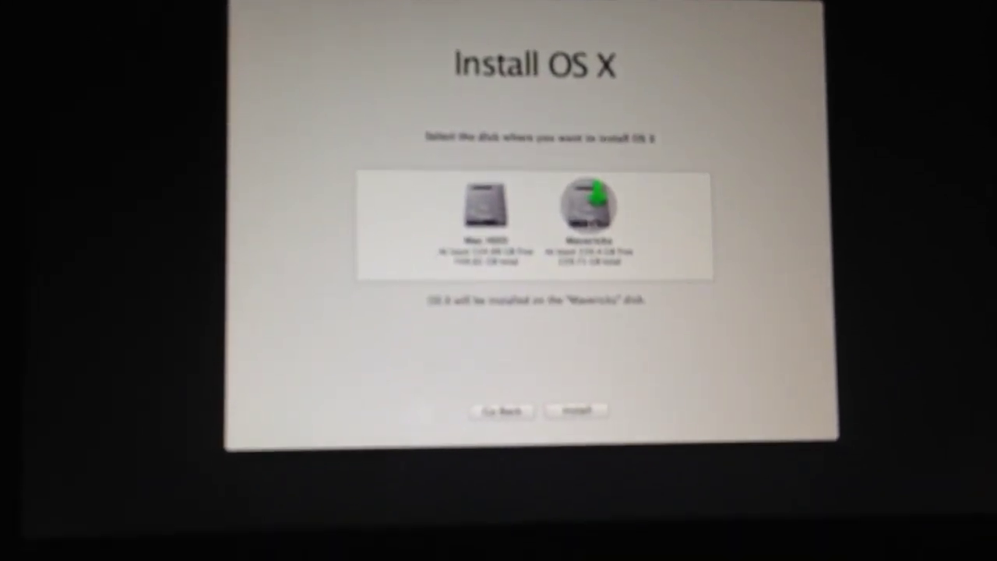
pyautogui.click(575, 413)
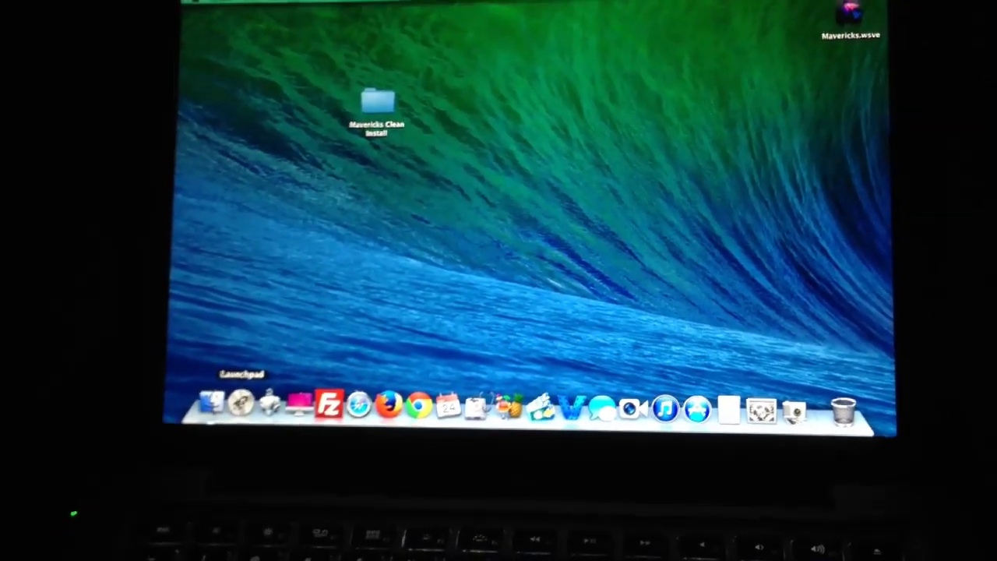
pyautogui.click(237, 405)
pyautogui.hscroll(3, 250, 203)
pyautogui.hscroll(-5, 251, 203)
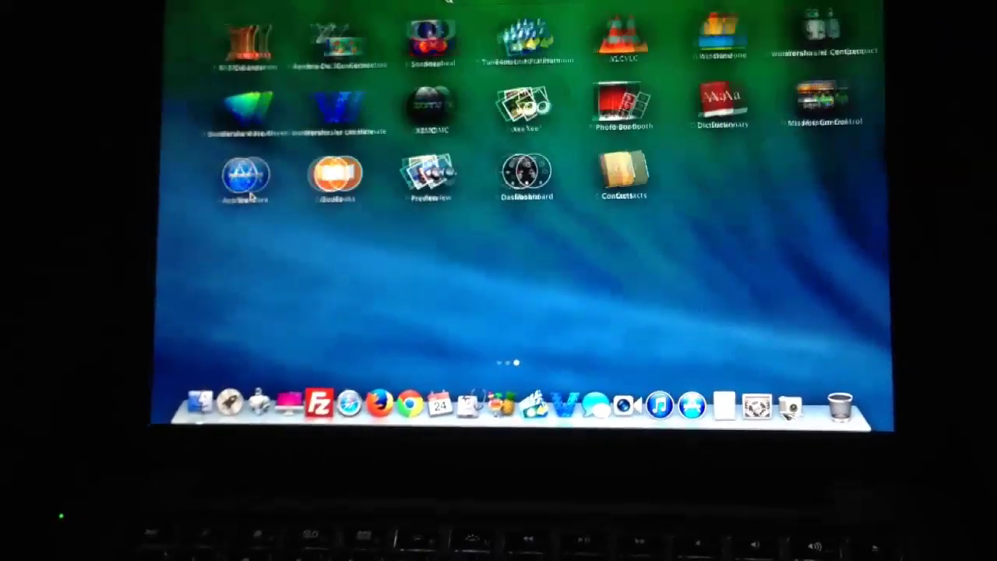
pyautogui.click(488, 345)
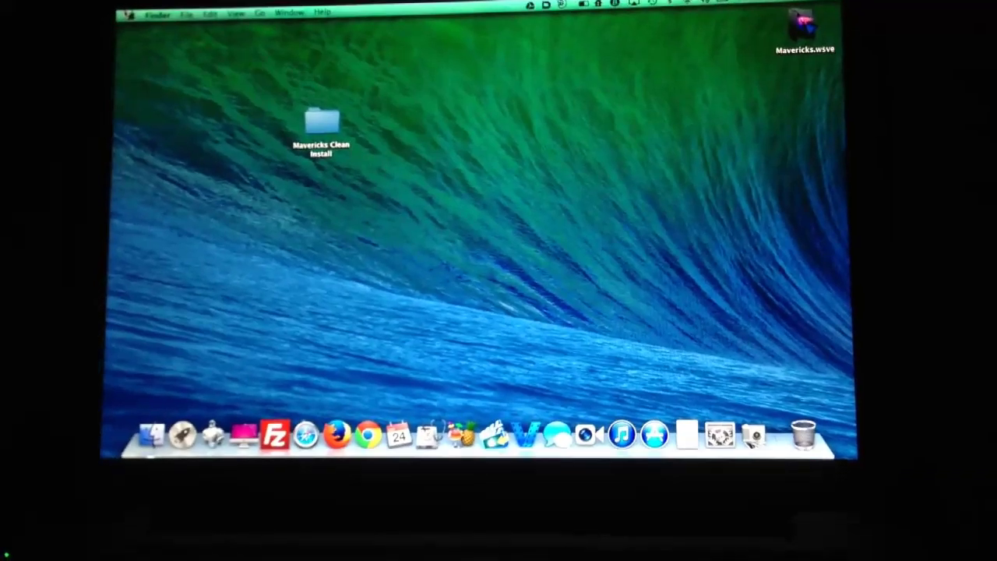
# Restart the computer and confirm the restart.
pyautogui.click(130, 30)
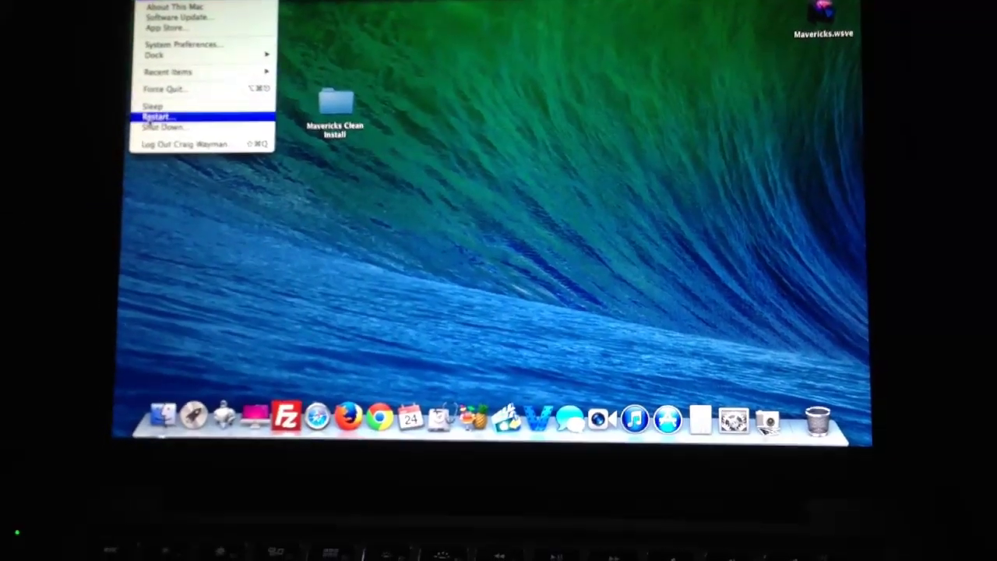
pyautogui.click(145, 121)
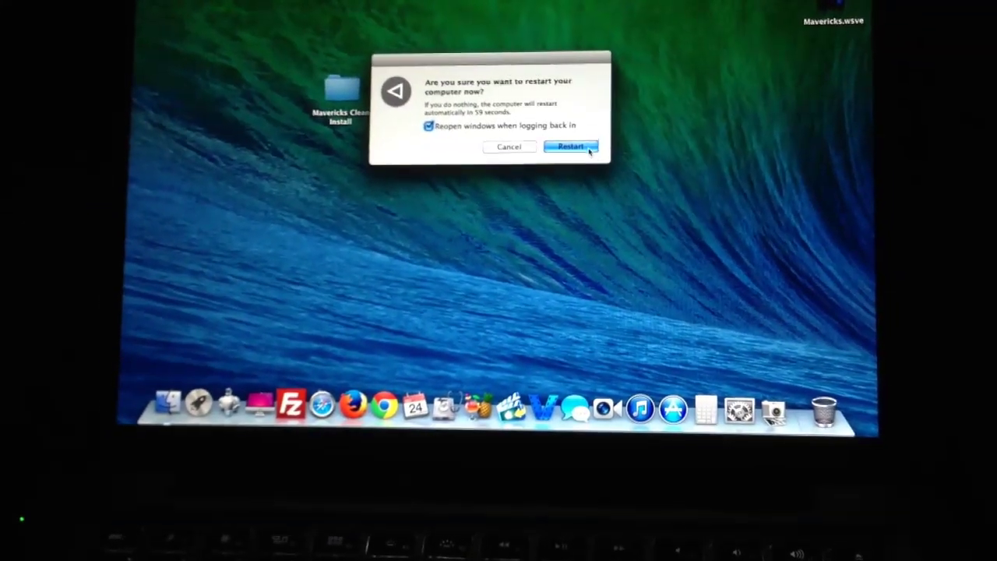
pyautogui.click(573, 151)
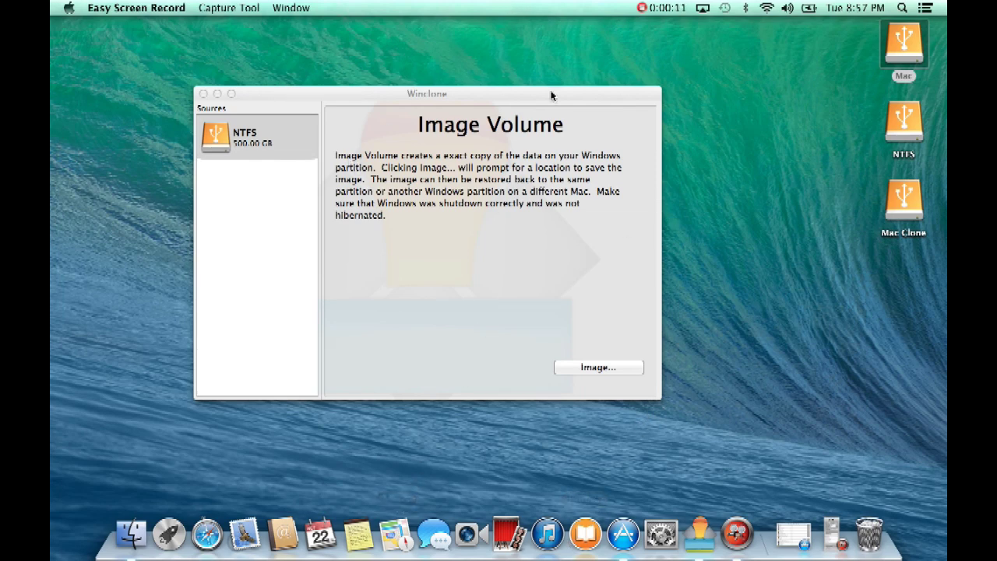
# Review the App Store purchases list and the applications installed in Launchpad.
pyautogui.click(785, 530)
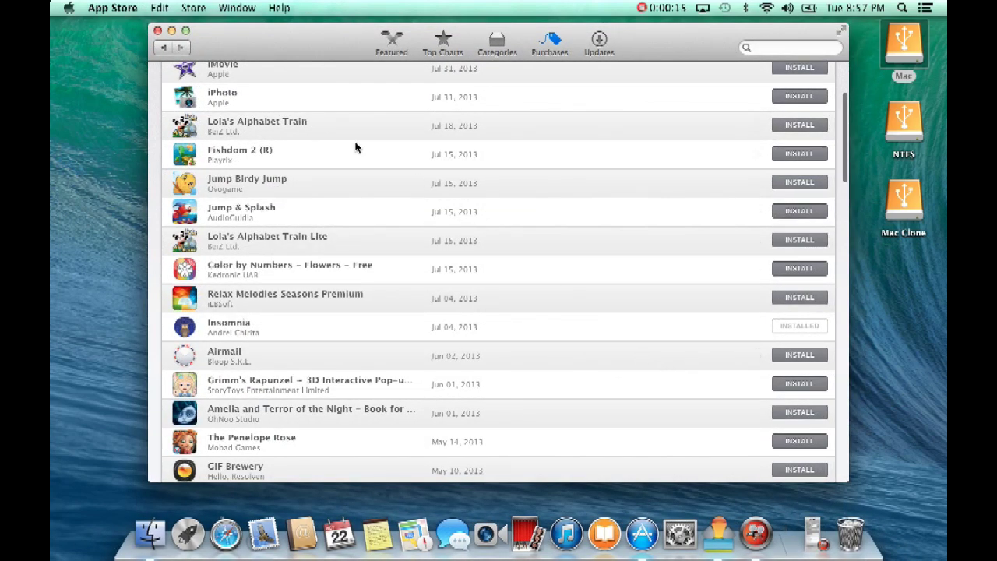
pyautogui.click(172, 30)
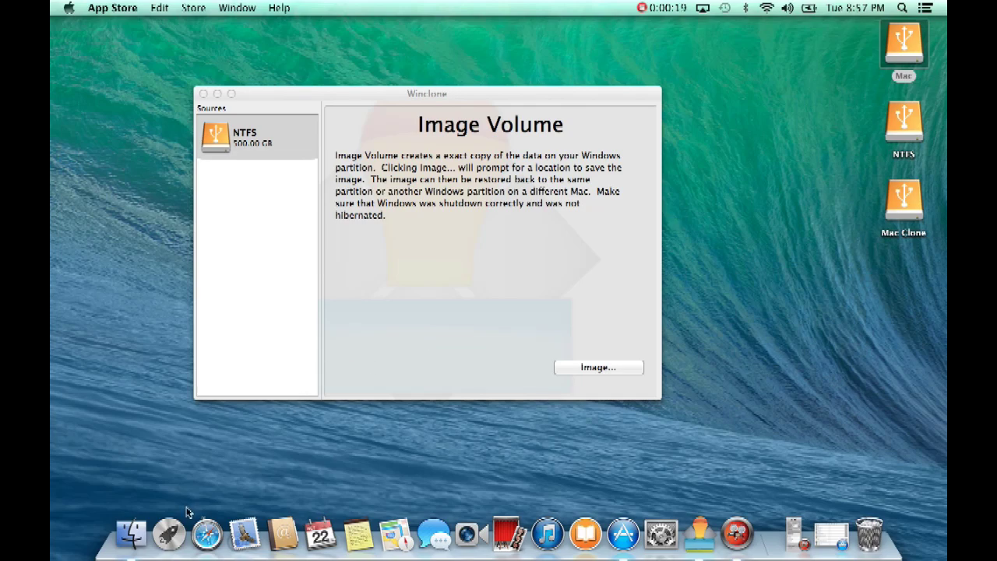
pyautogui.click(169, 535)
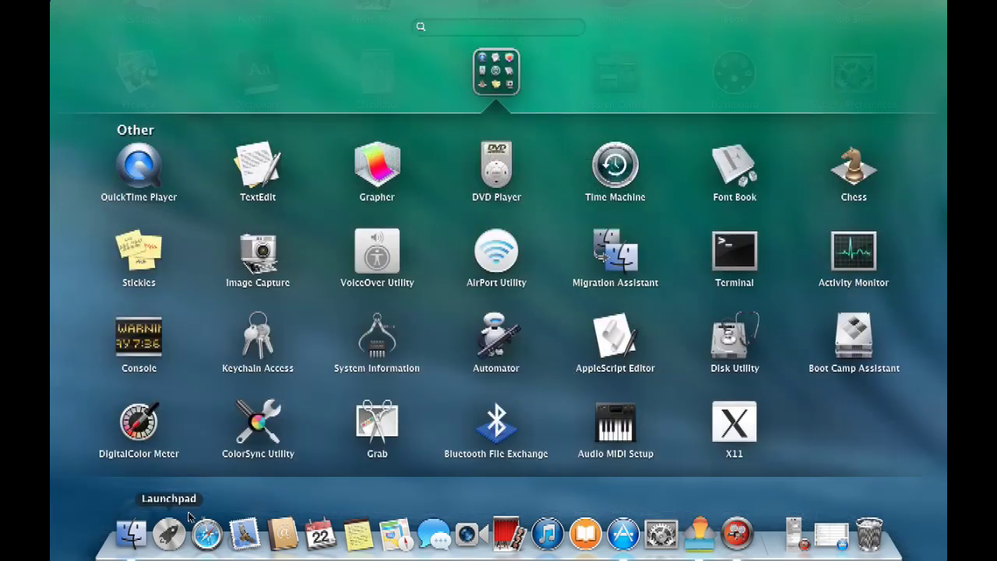
pyautogui.click(293, 490)
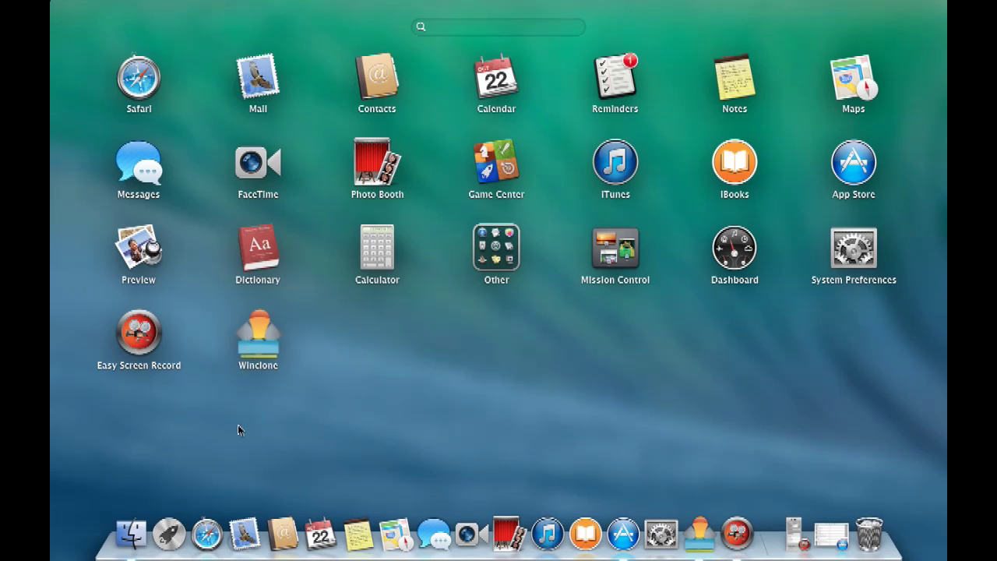
pyautogui.click(206, 455)
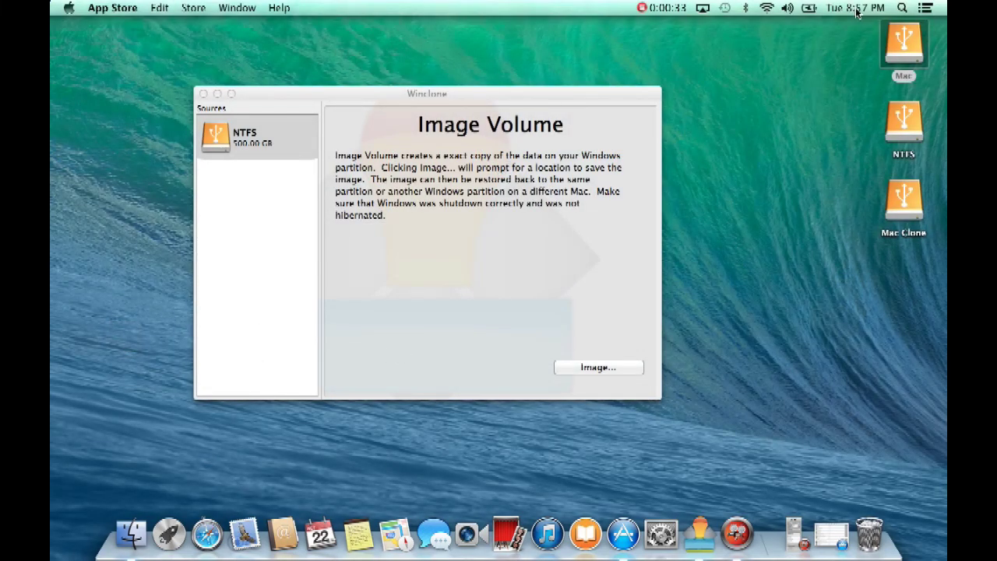
# Open the Mac folder on the external Mac drive and look through its application installers.
pyautogui.doubleClick(905, 45)
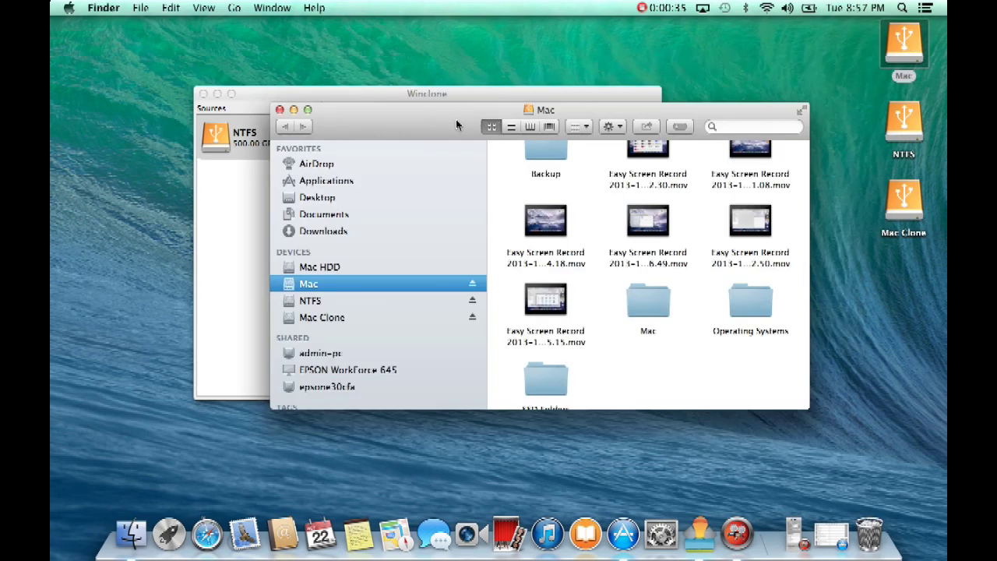
pyautogui.click(642, 299)
pyautogui.doubleClick(640, 301)
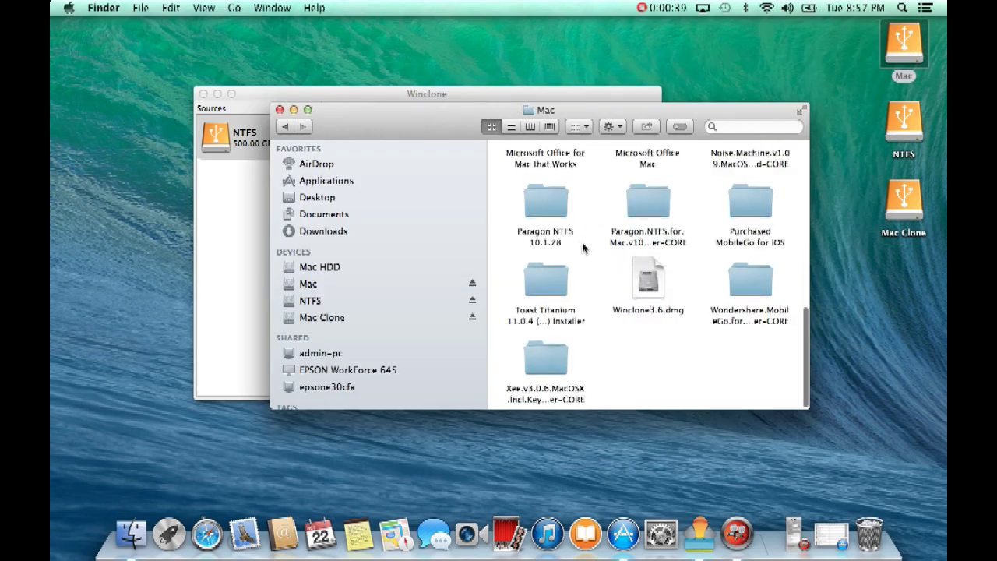
pyautogui.scroll(5, 584, 247)
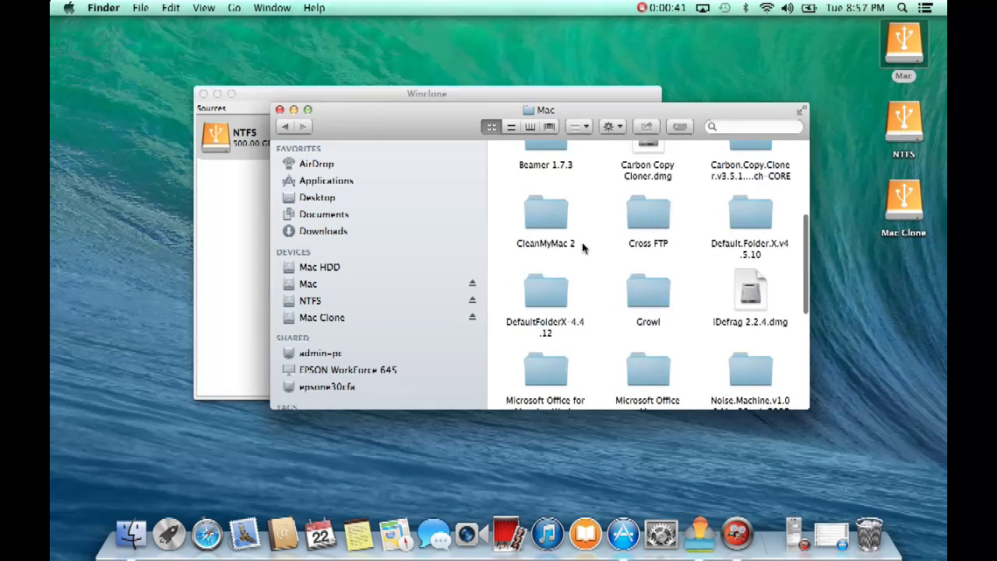
pyautogui.scroll(-6, 584, 248)
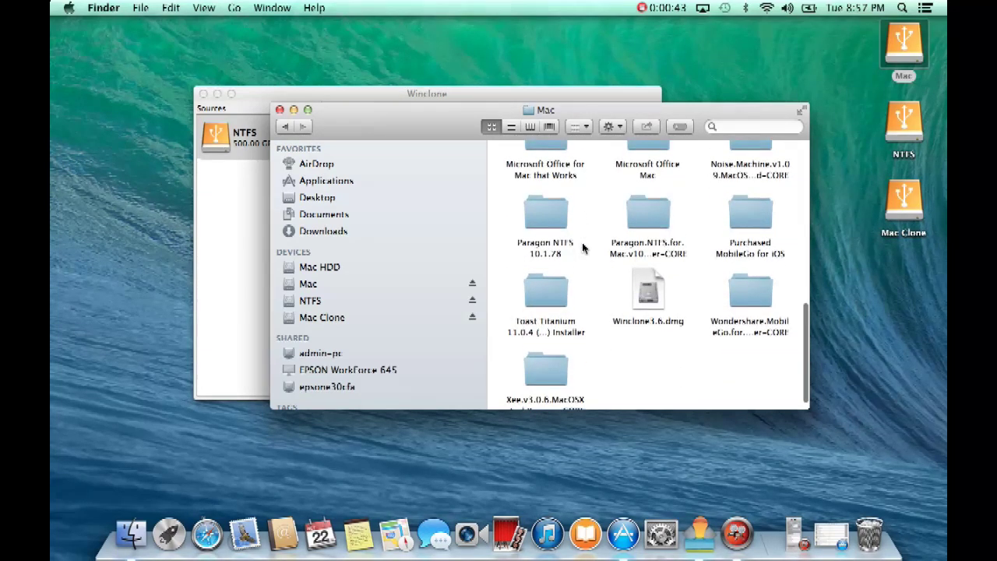
# Add Windows8.winclone from the Backup drive folder's My Windows 8 Clone subfolder to the Winclone sources and close the Finder window.
pyautogui.click(290, 128)
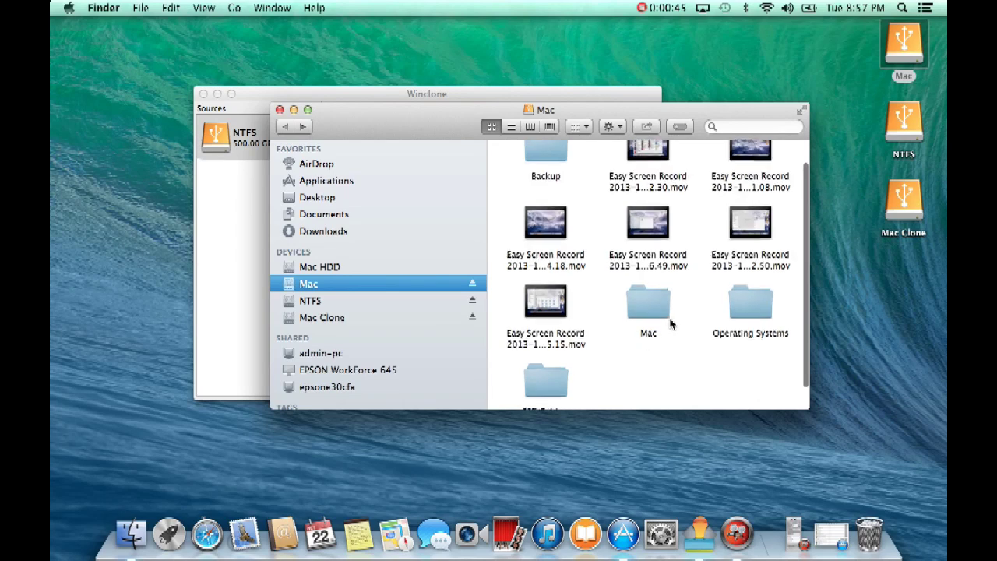
pyautogui.scroll(-1, 670, 322)
pyautogui.scroll(3, 670, 322)
pyautogui.click(538, 171)
pyautogui.doubleClick(538, 171)
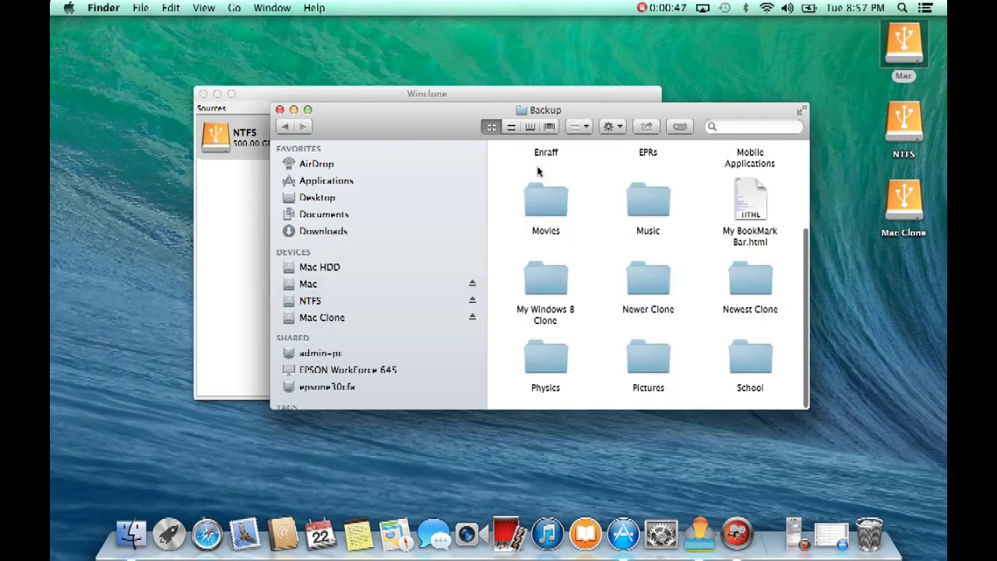
pyautogui.doubleClick(548, 283)
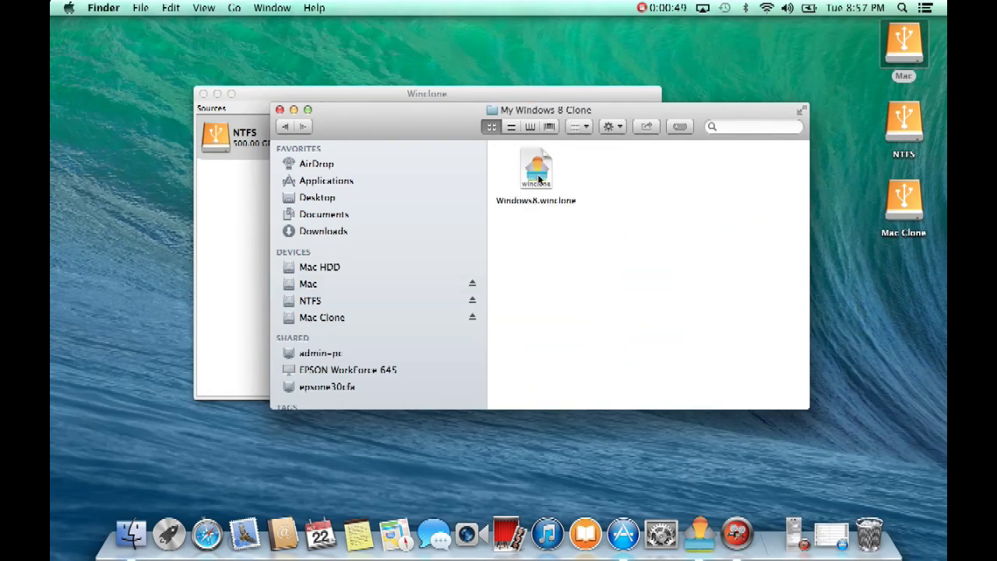
pyautogui.moveTo(538, 170); pyautogui.dragTo(221, 217)
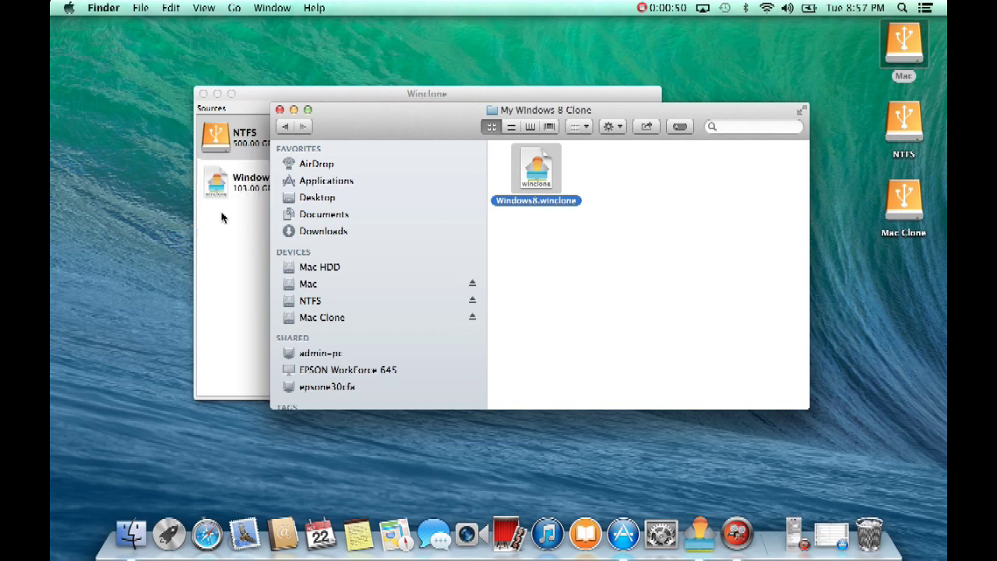
pyautogui.click(280, 110)
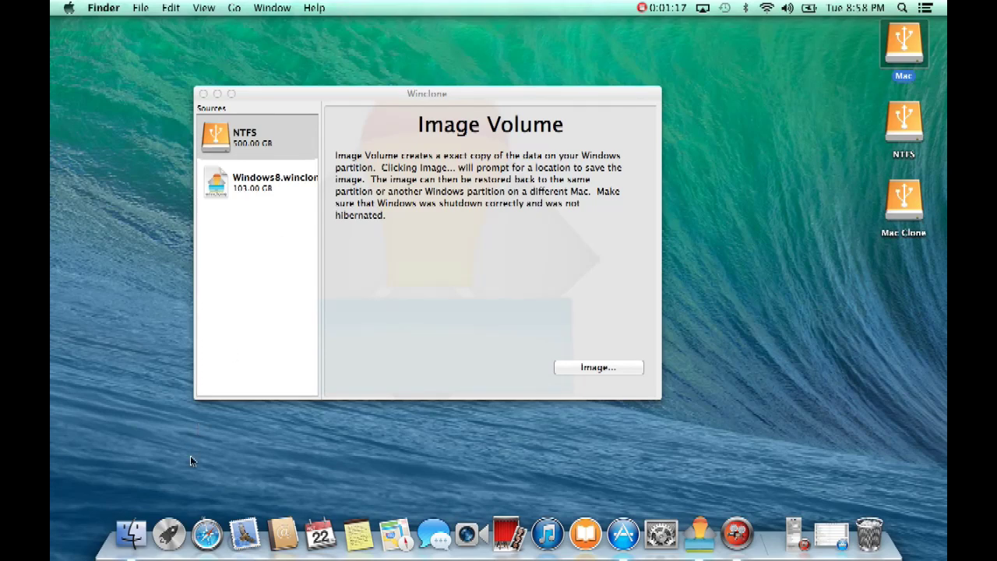
# Open Disk Utility and show the partition layout of the 240.06 GB OWC Mercury SSD.
pyautogui.click(169, 533)
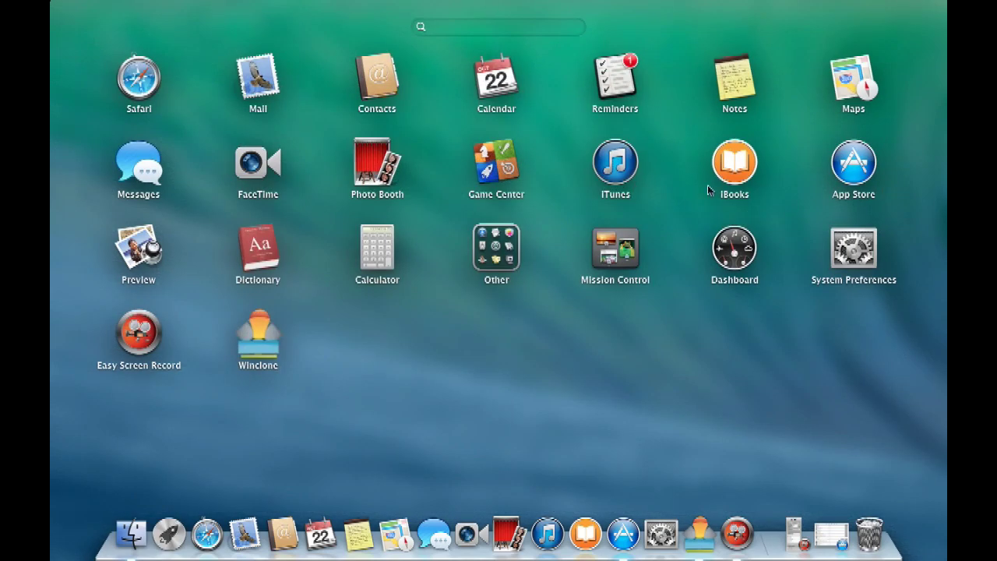
pyautogui.click(514, 243)
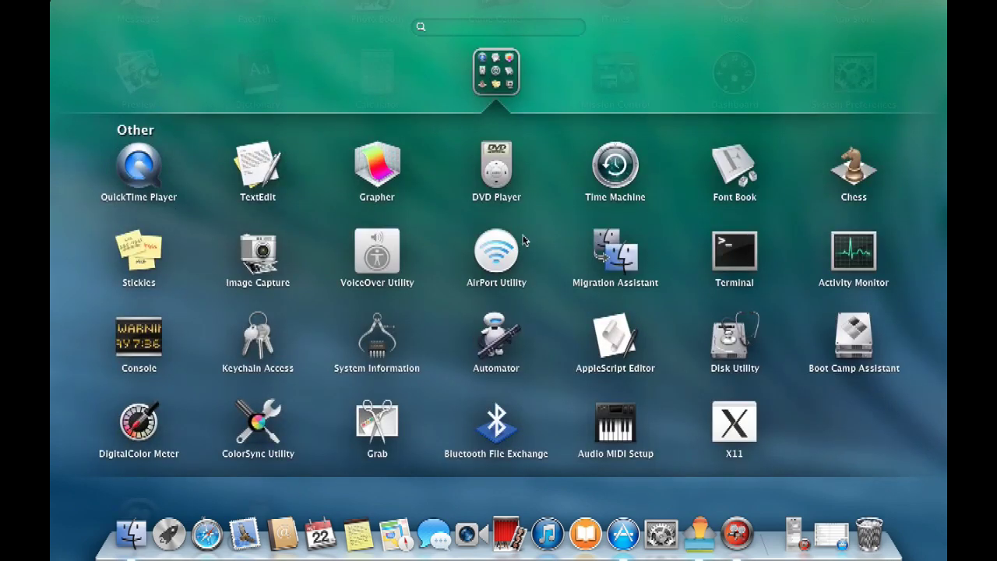
pyautogui.click(729, 343)
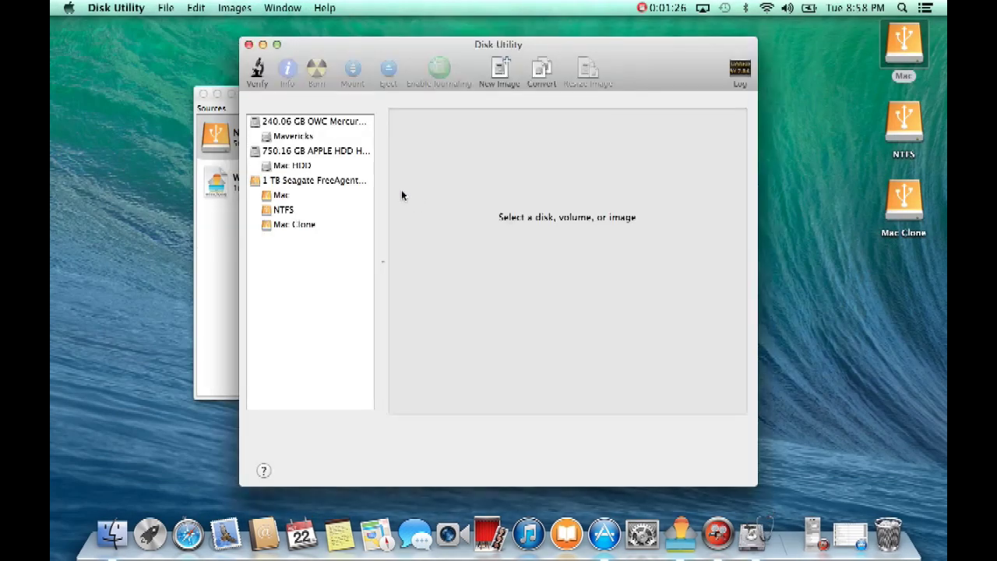
pyautogui.click(283, 123)
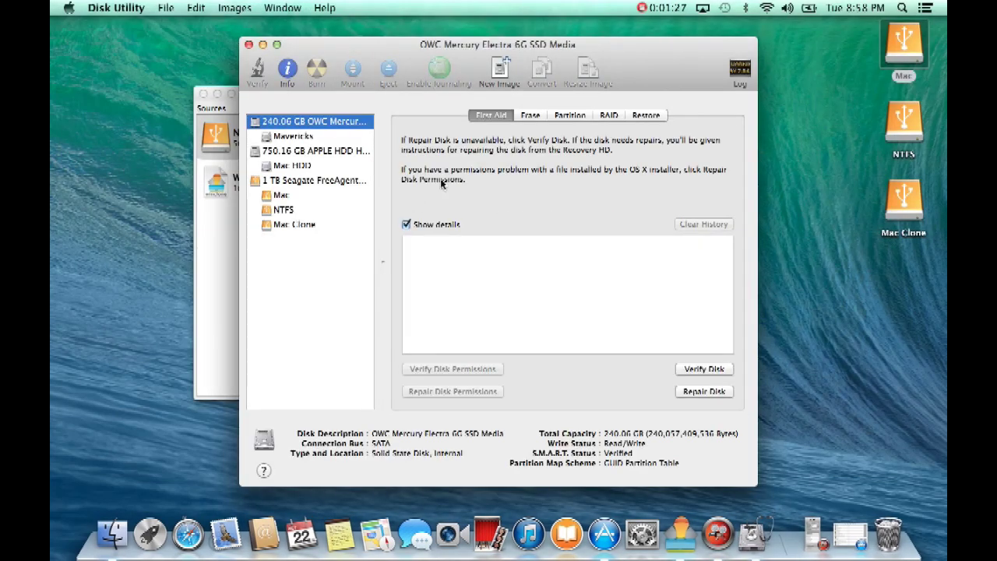
pyautogui.click(572, 116)
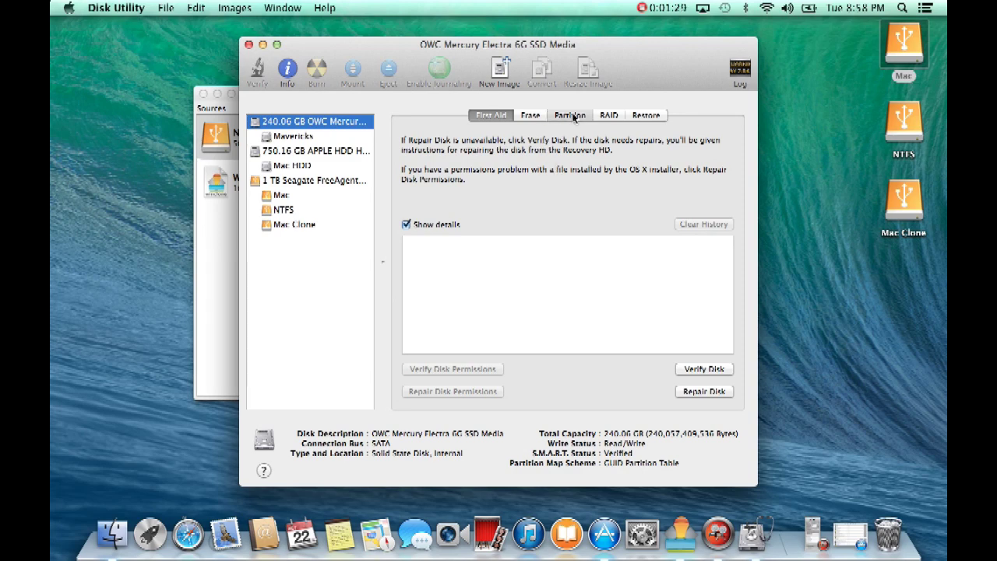
# Add a second partition to the SSD below Mavericks and name it Bootcamp.
pyautogui.click(410, 394)
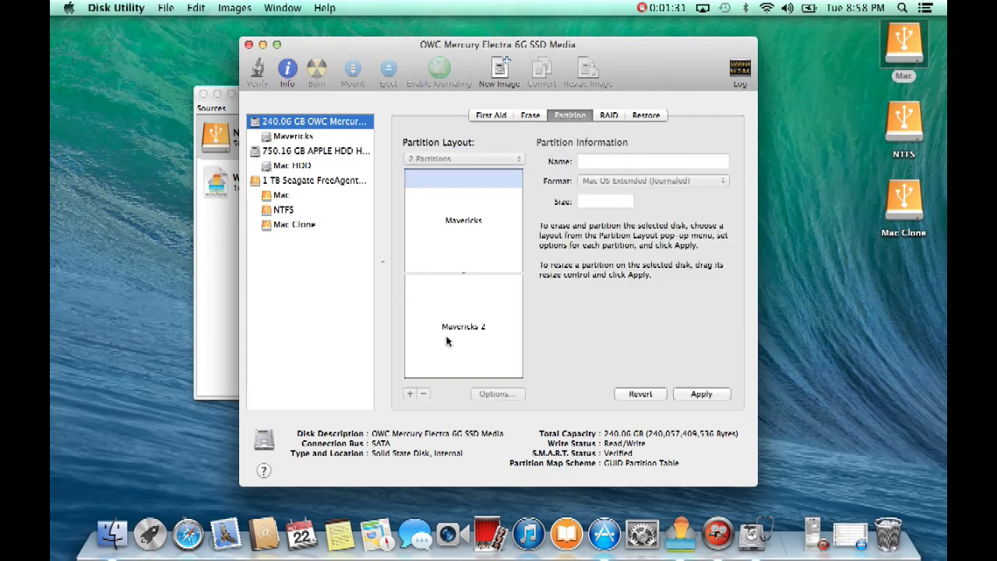
pyautogui.click(449, 337)
pyautogui.tripleClick(636, 161)
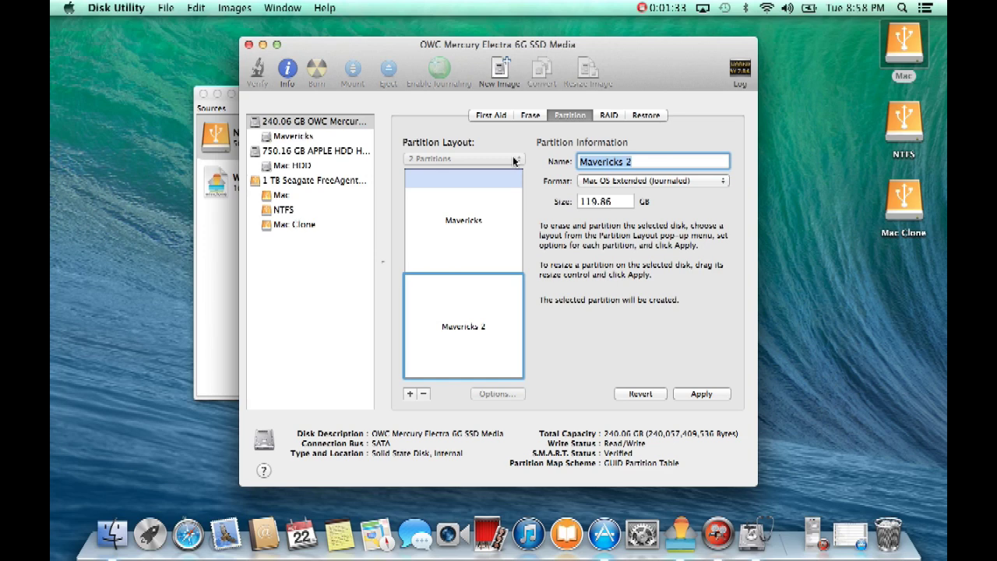
pyautogui.write('Bootcamp')
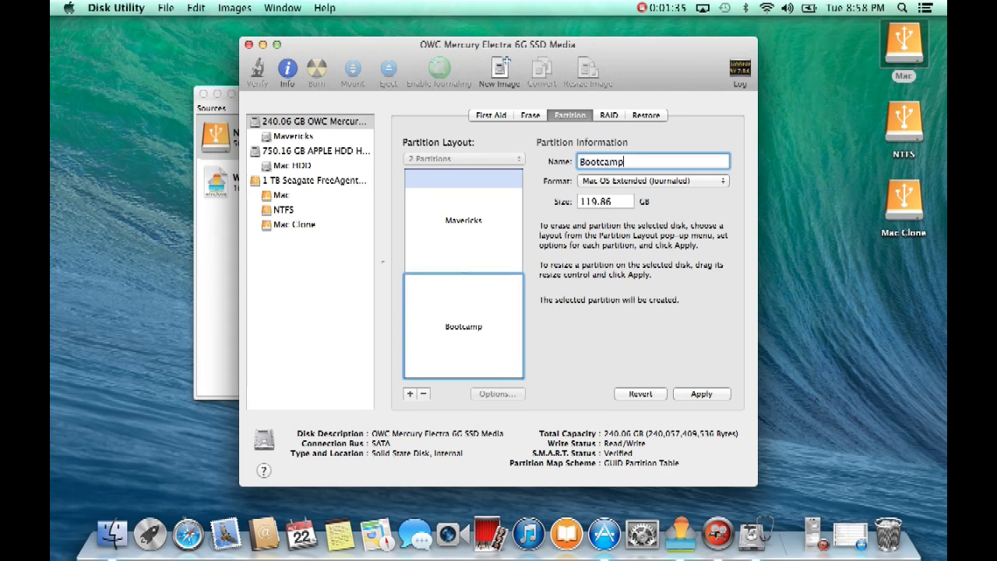
# Set the new partition's format to MS-DOS (FAT) and its size to 104 GB.
pyautogui.click(615, 181)
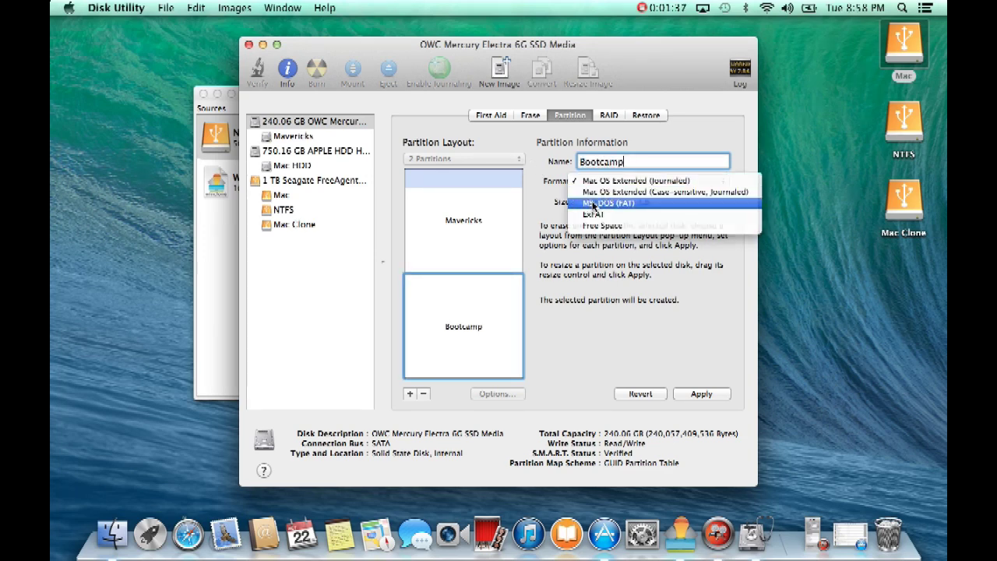
pyautogui.click(616, 205)
pyautogui.tripleClick(616, 202)
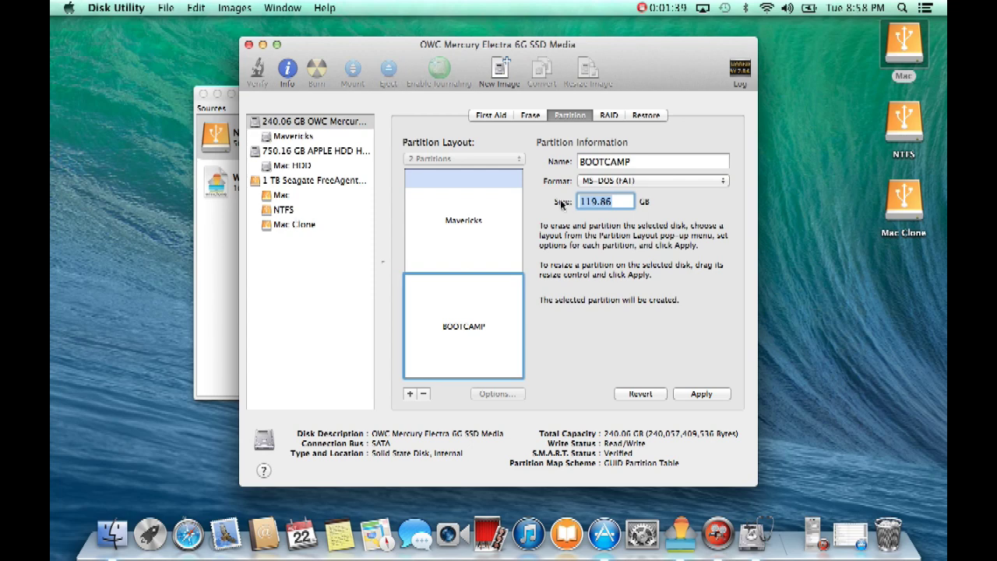
pyautogui.write('104')
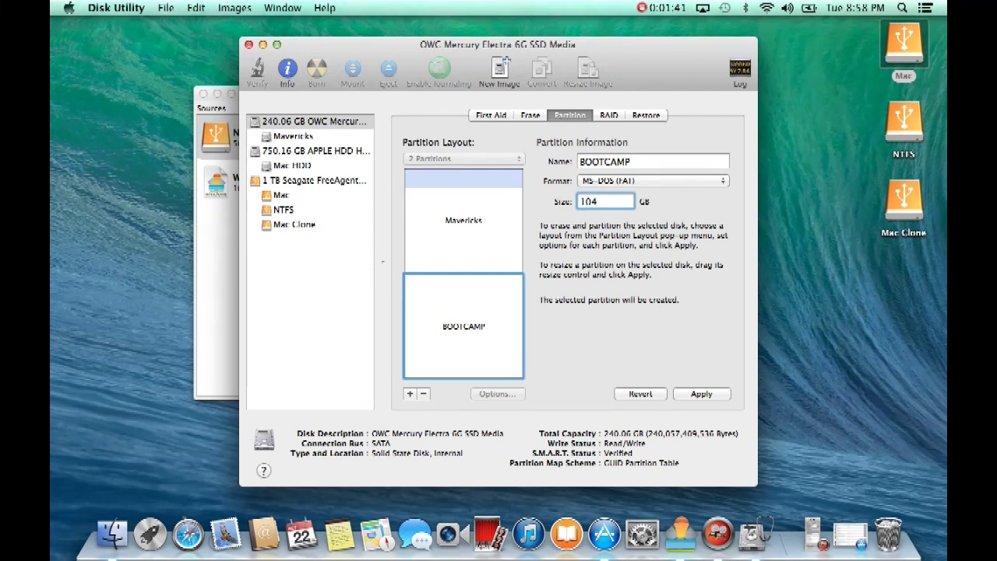
# Apply the new layout to the OWC Mercury SSD, adding the 104 GB BOOTCAMP partition and resizing Mavericks, and confirm the partitioning.
pyautogui.press('Return')
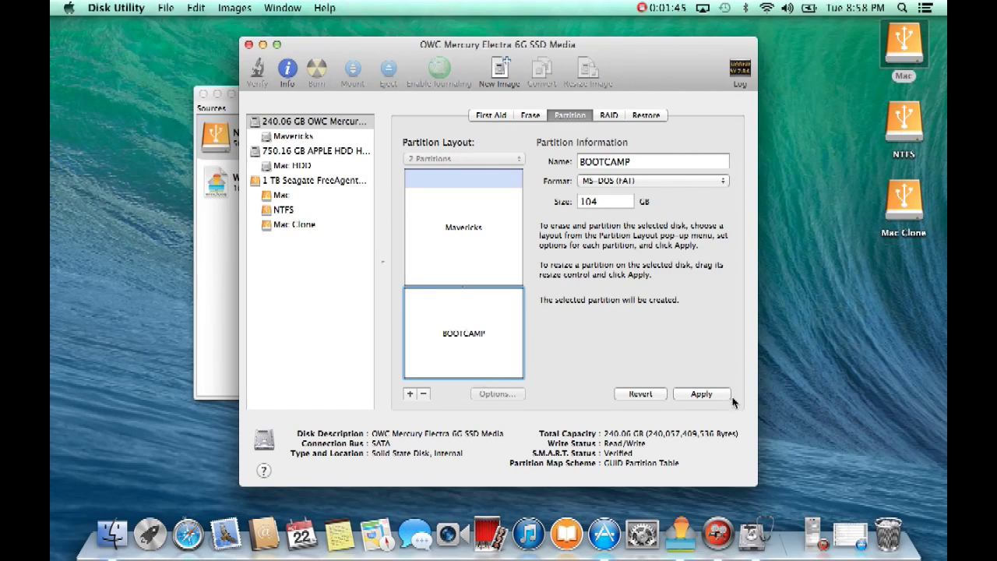
pyautogui.click(701, 394)
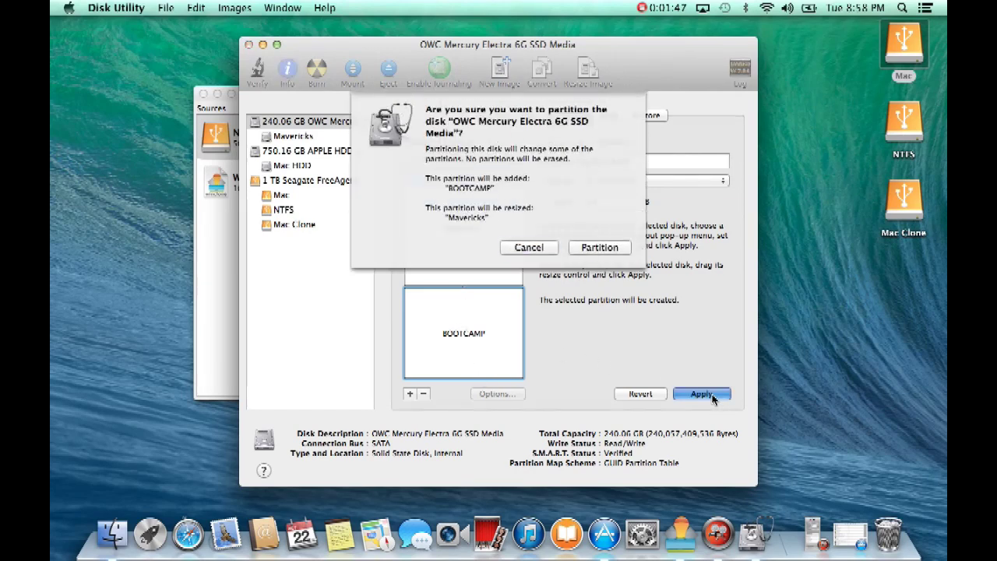
pyautogui.click(595, 250)
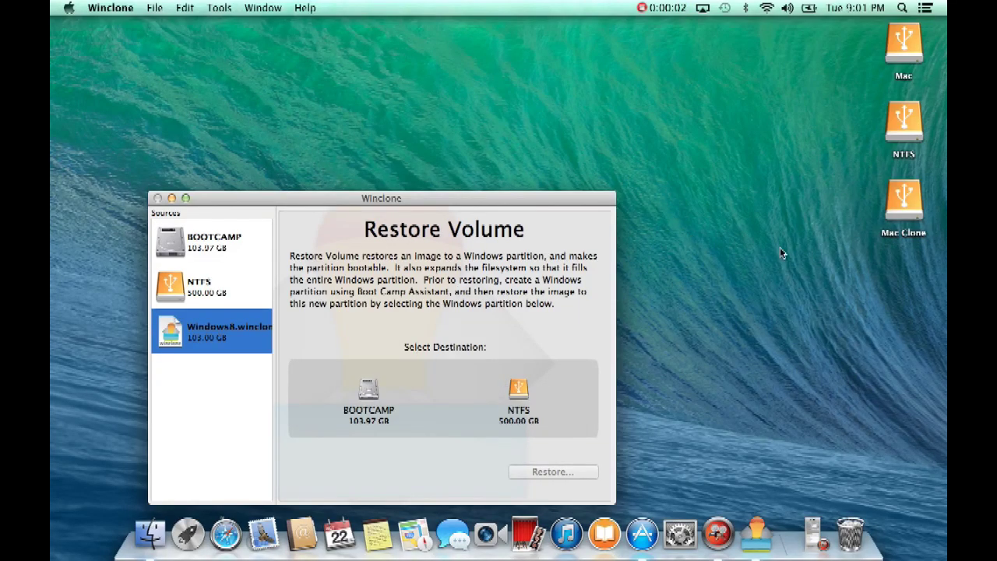
# In Winclone, choose the Windows8.winclone image as the source and the BOOTCAMP volume as the restore destination.
pyautogui.moveTo(491, 200); pyautogui.dragTo(499, 138)
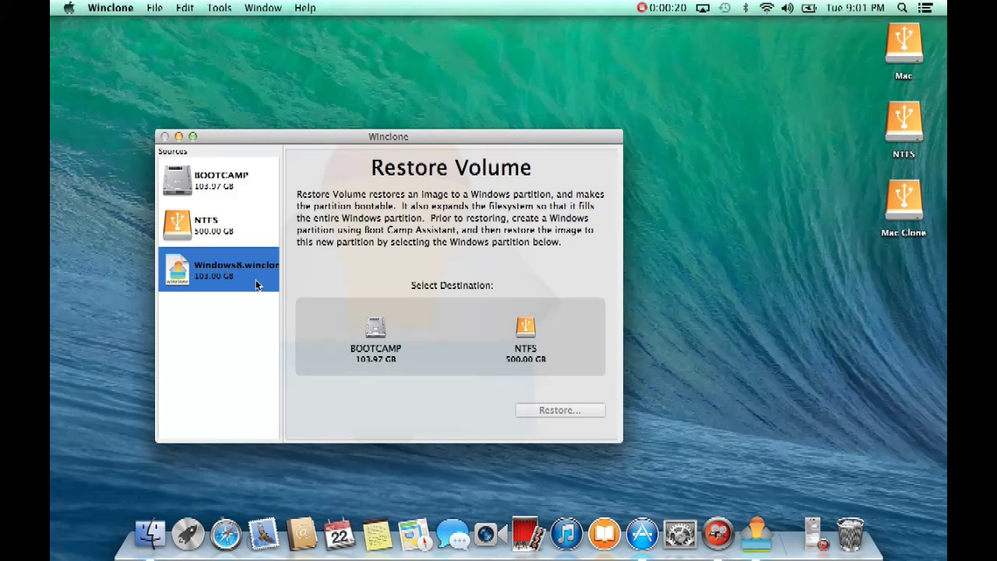
pyautogui.click(212, 174)
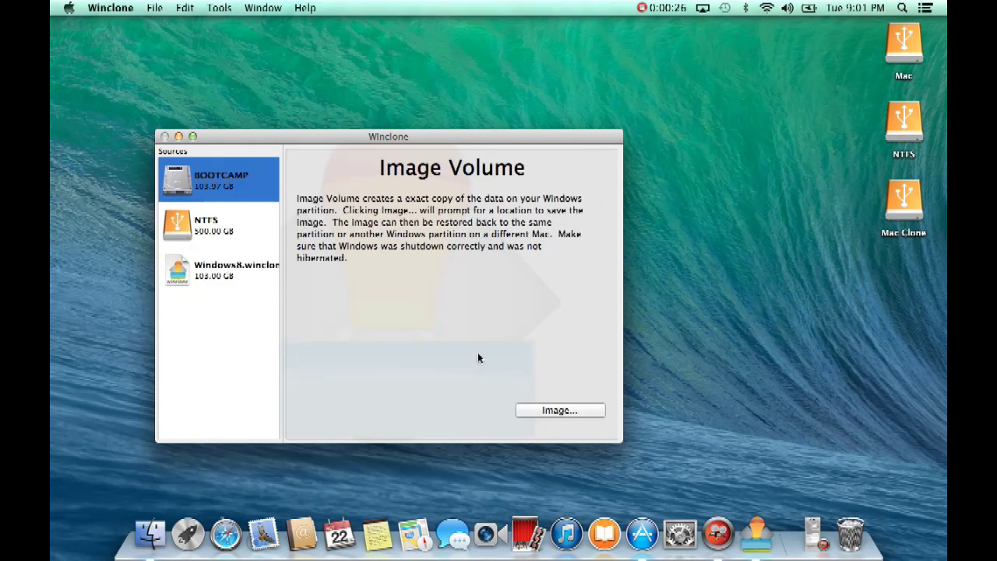
pyautogui.click(204, 273)
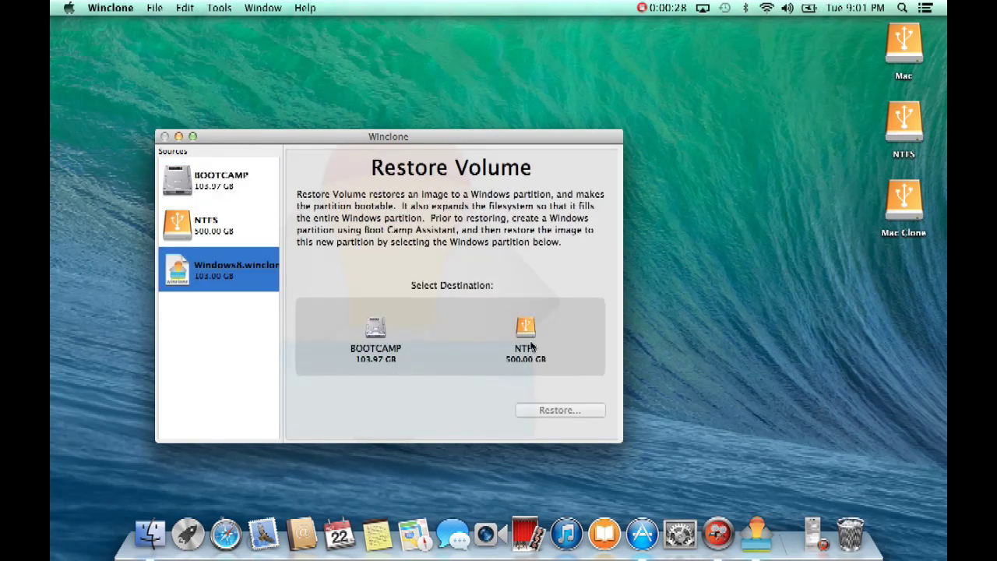
pyautogui.click(378, 333)
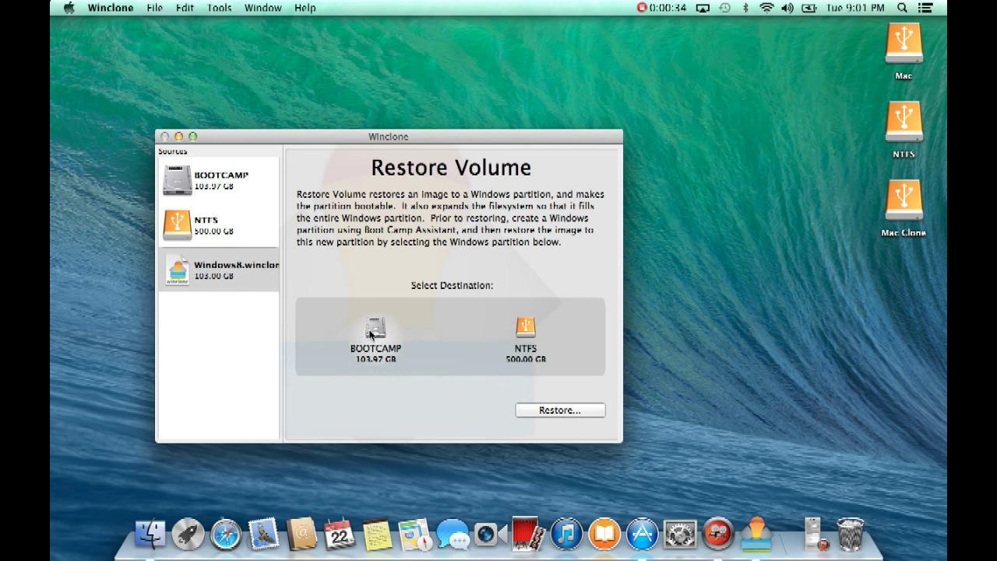
# Start restoring the image to BOOTCAMP, choose to replace the BCD file, and authorise the changes with the account password.
pyautogui.click(545, 413)
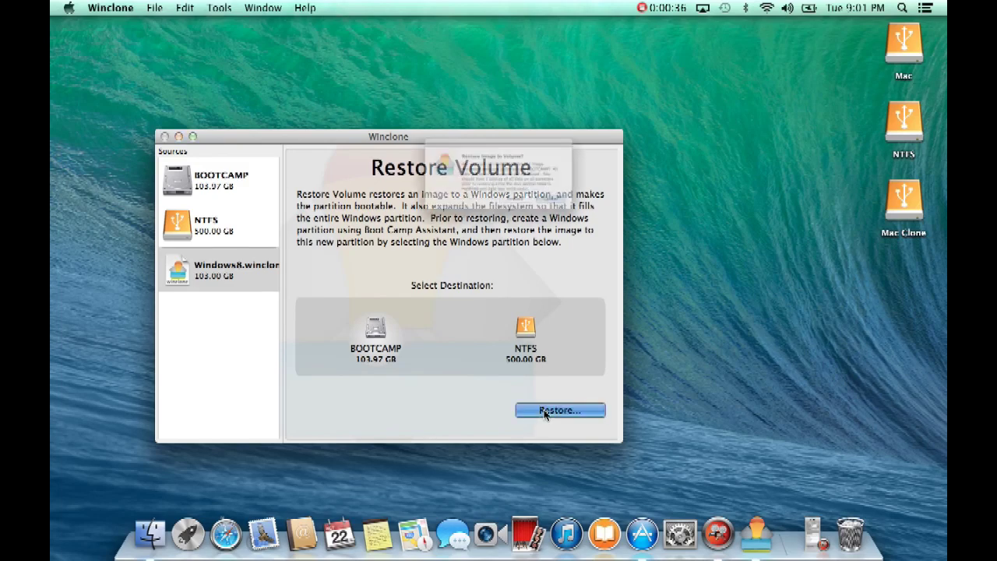
pyautogui.click(527, 226)
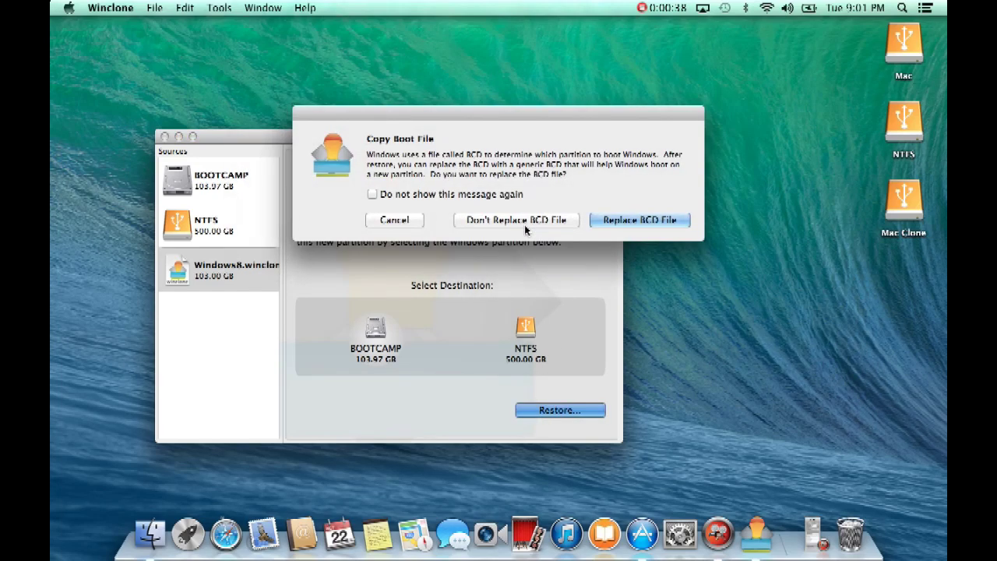
pyautogui.click(609, 226)
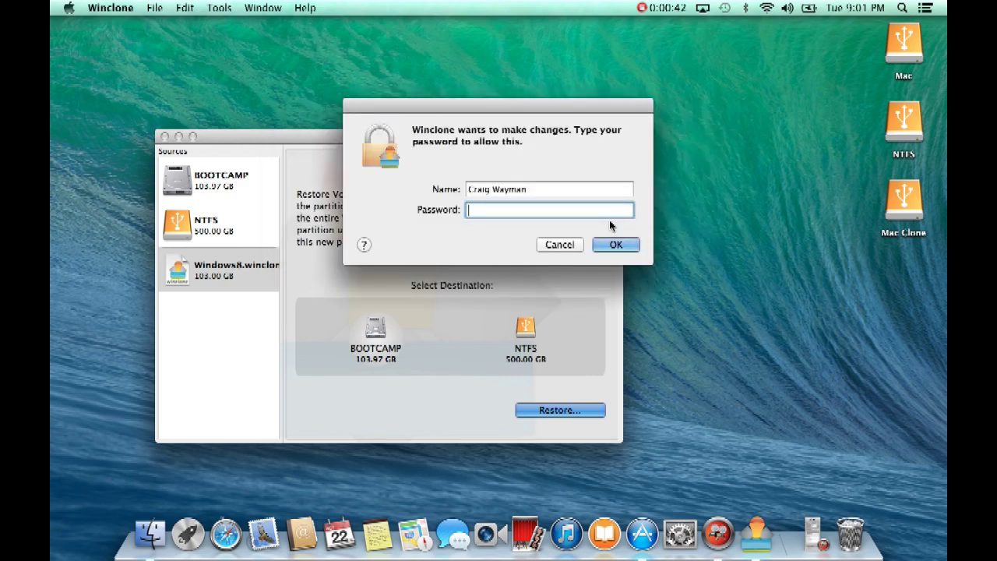
pyautogui.write('**********')
pyautogui.press('Return')
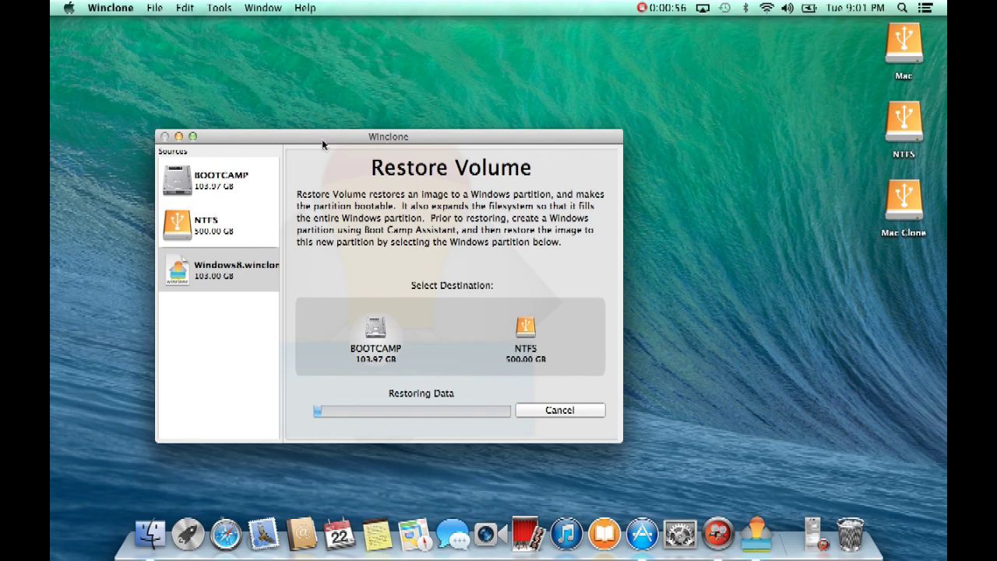
pyautogui.moveTo(319, 141); pyautogui.dragTo(395, 124)
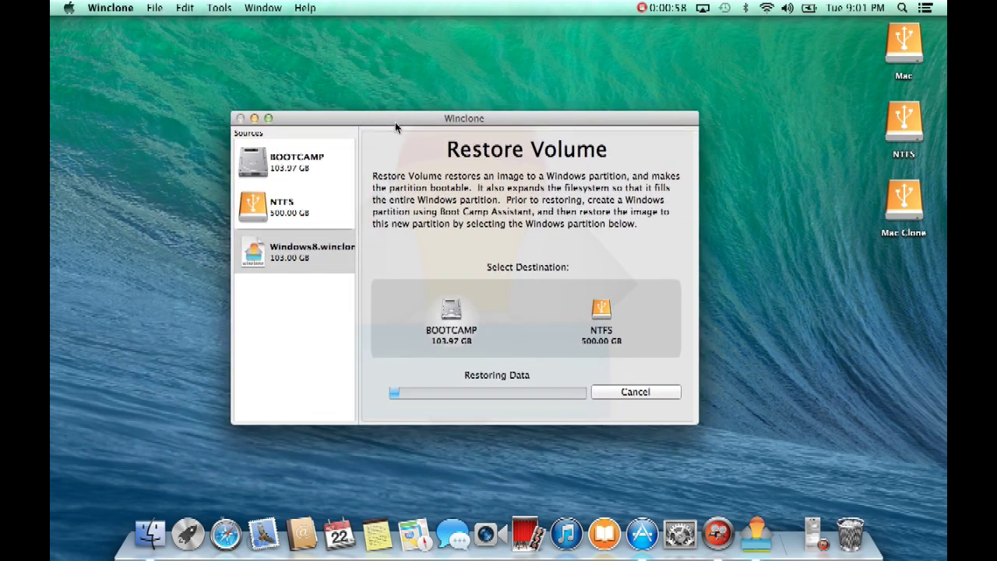